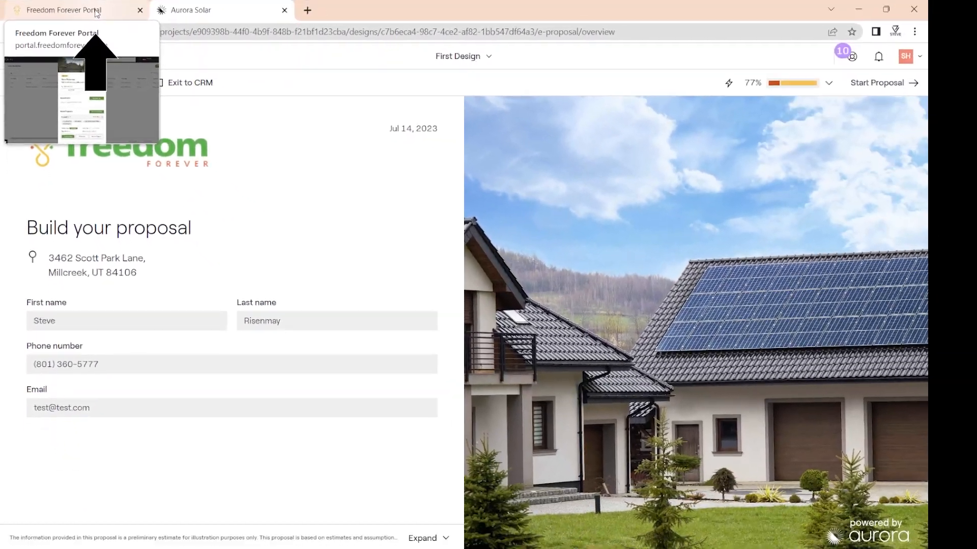
Step: Switch to the Freedom Forever Portal, check the Aurora proposal's status, and start converting the proposal to a project
left_click(97, 11)
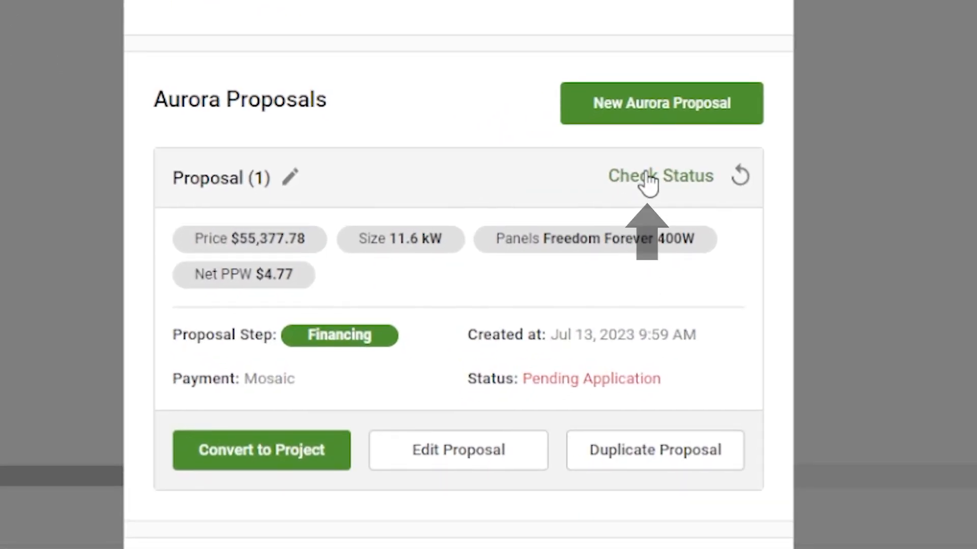
left_click(647, 181)
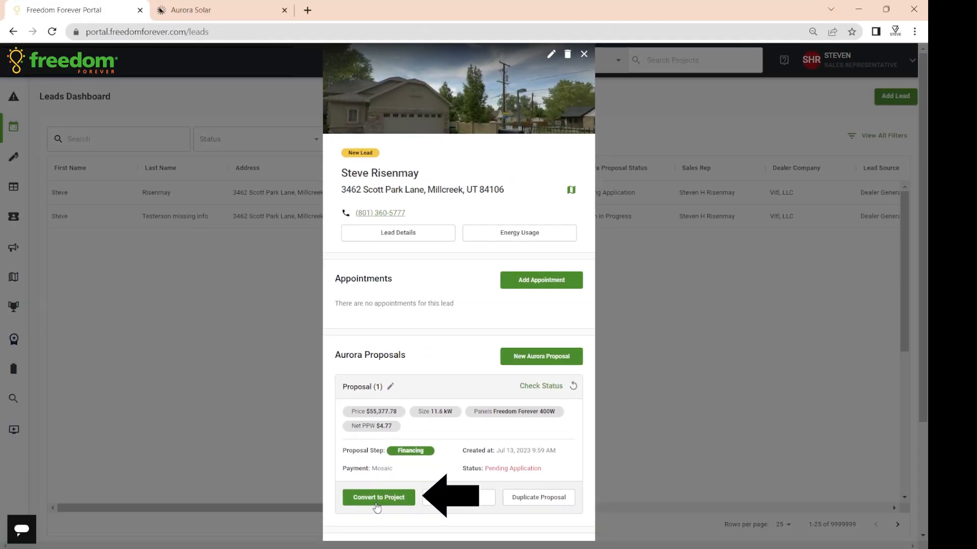
left_click(281, 473)
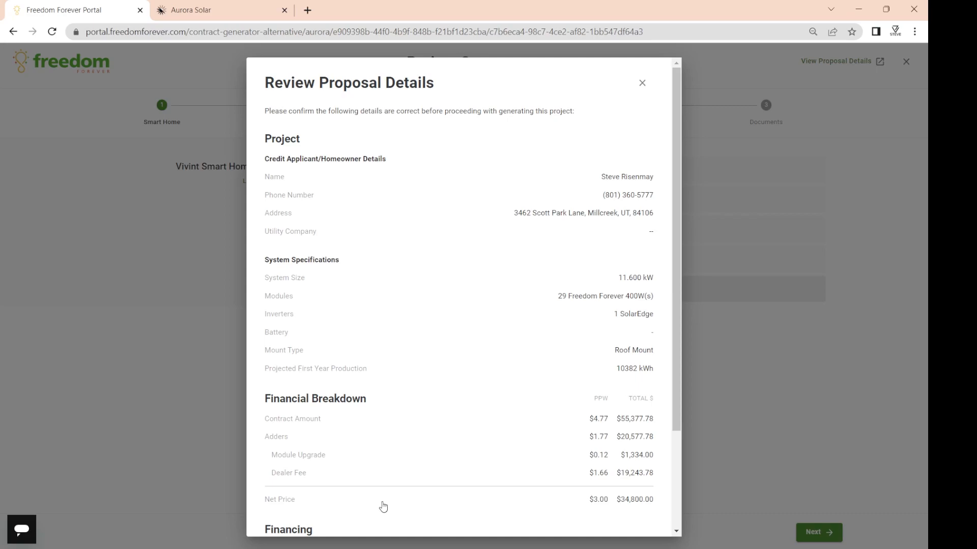
Step: Dismiss the proposal review, return to the lead from the Project Generator, and switch back to Aurora Solar
left_click(642, 83)
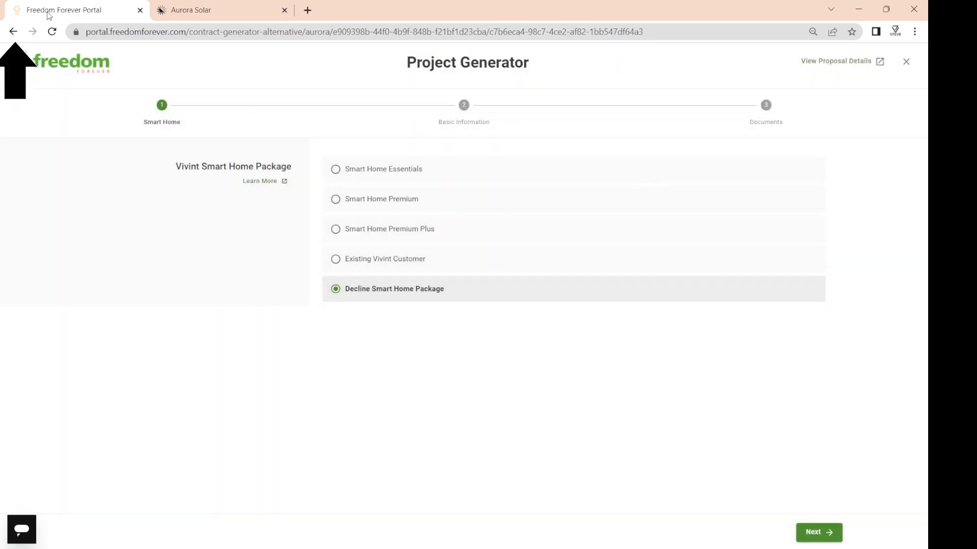
left_click(13, 31)
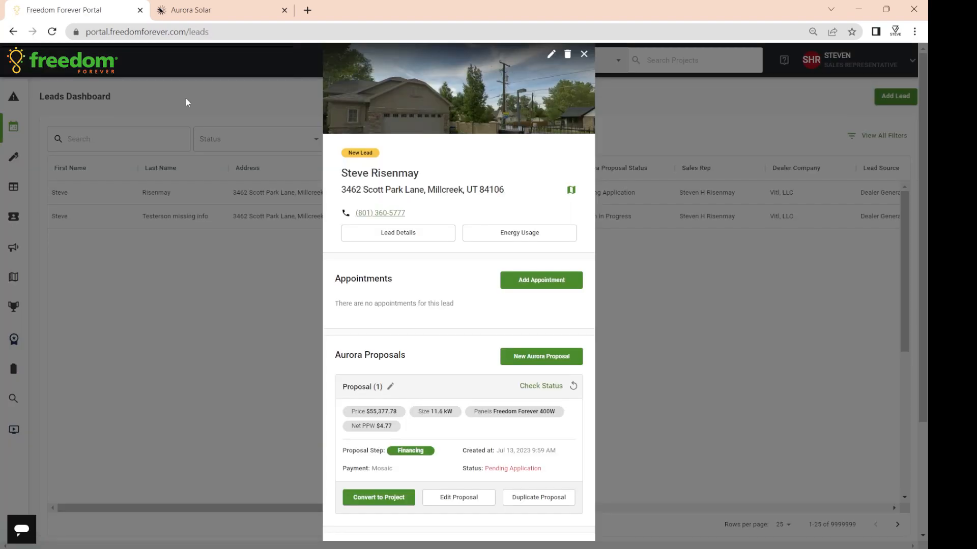
left_click(212, 11)
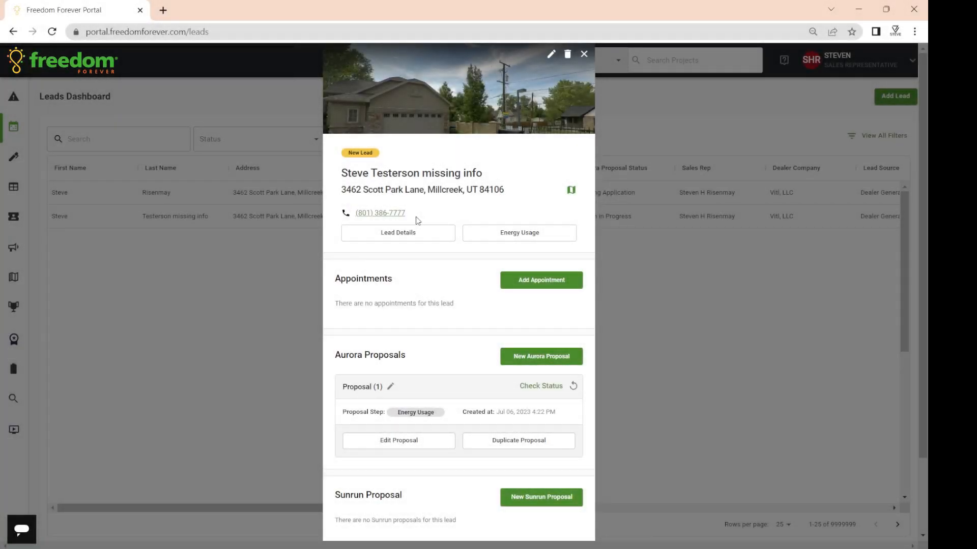
Step: Open the missing-info lead's Aurora proposal, try to exit it to the CRM, and return to Aurora
left_click(399, 441)
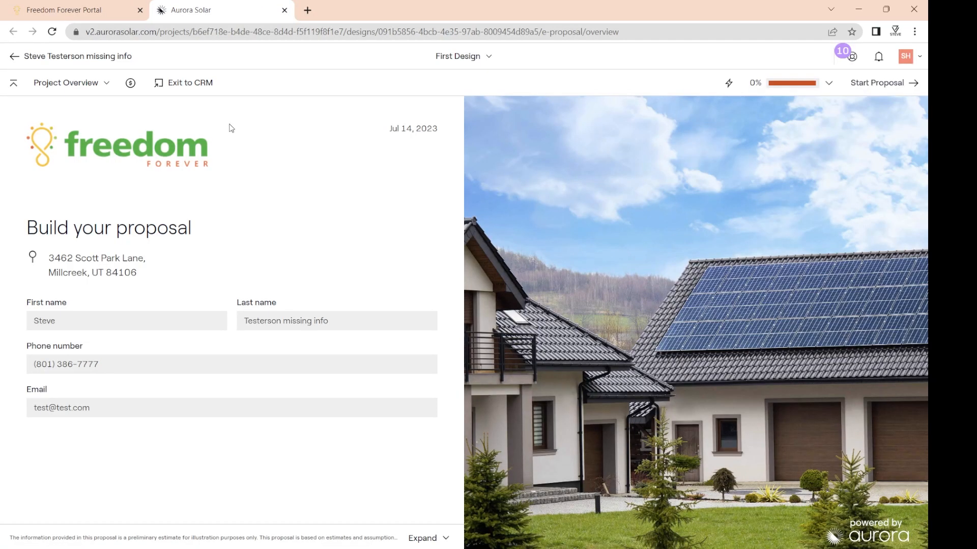
left_click(106, 86)
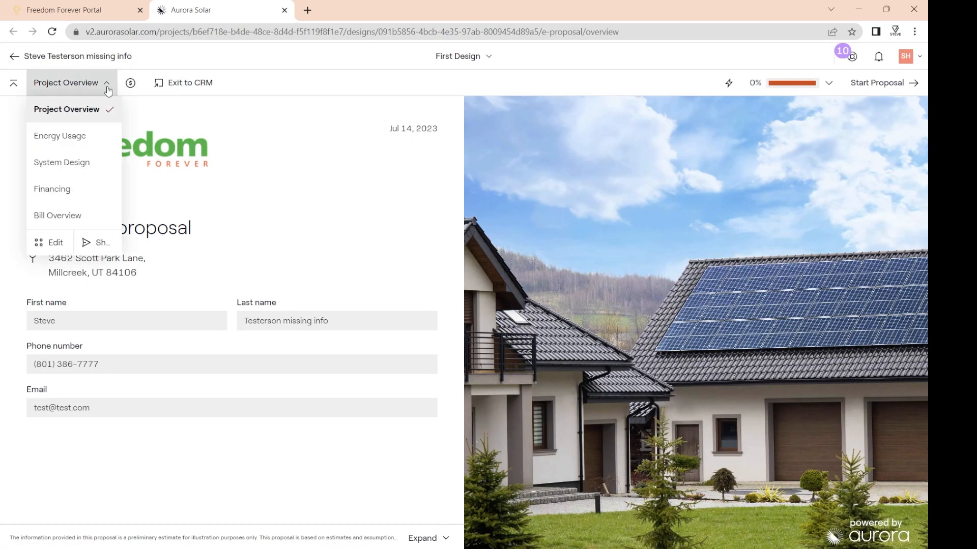
left_click(233, 123)
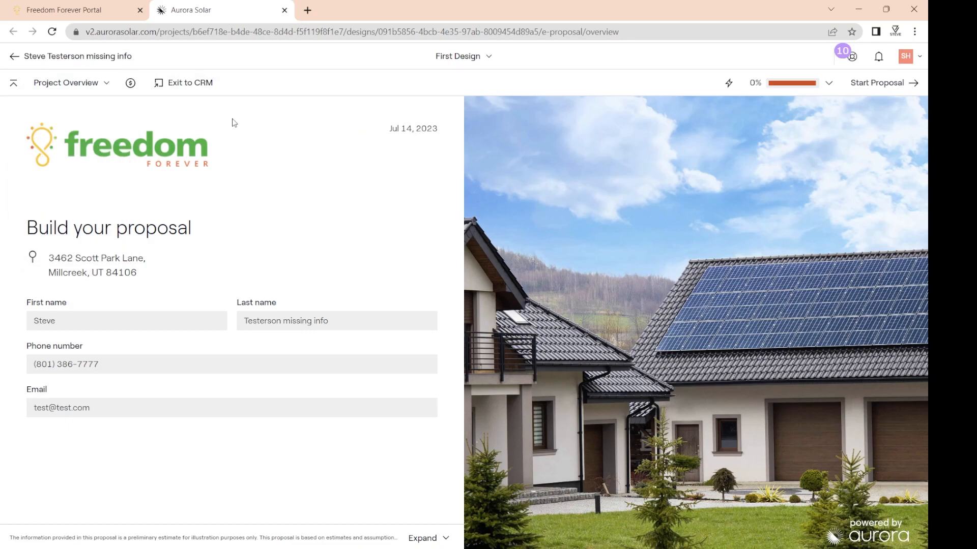
left_click(198, 83)
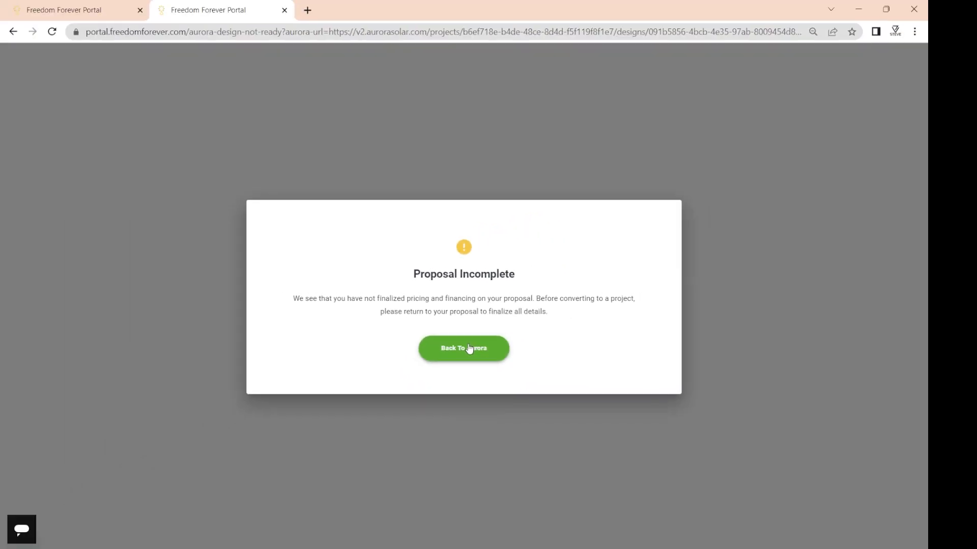
left_click(472, 358)
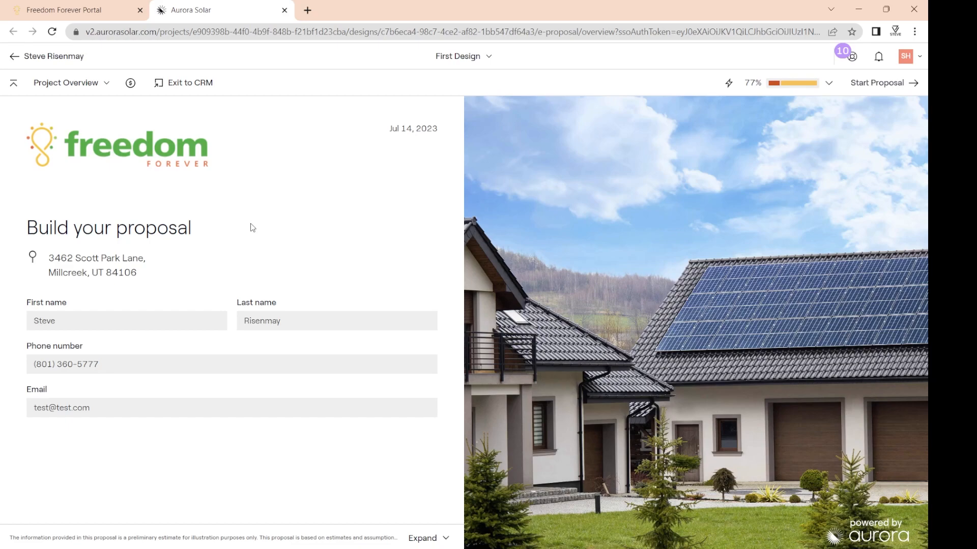
Step: Review the adders in the proposal's pricing and return to Sales Mode
left_click(128, 83)
scroll(342, 371, "down", 20)
left_click(51, 329)
left_click(50, 389)
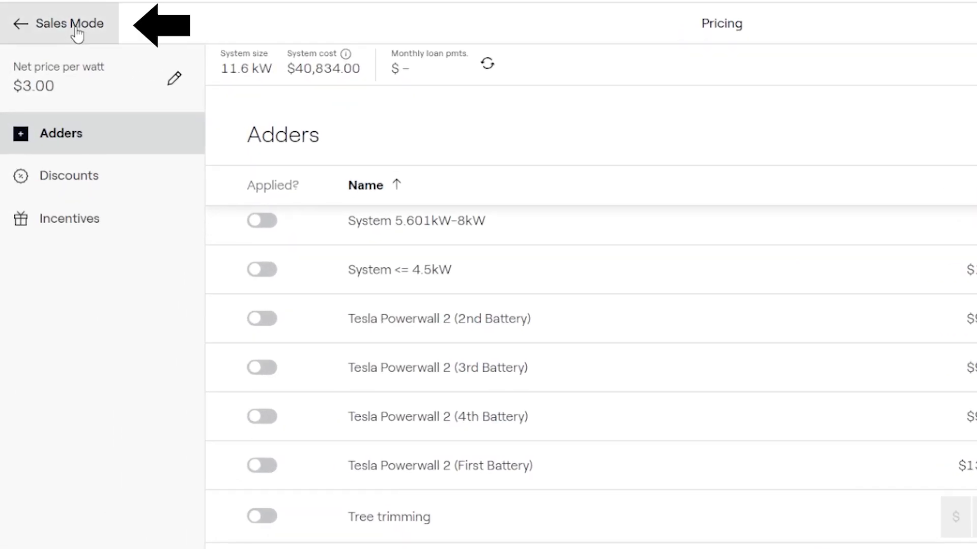
left_click(76, 33)
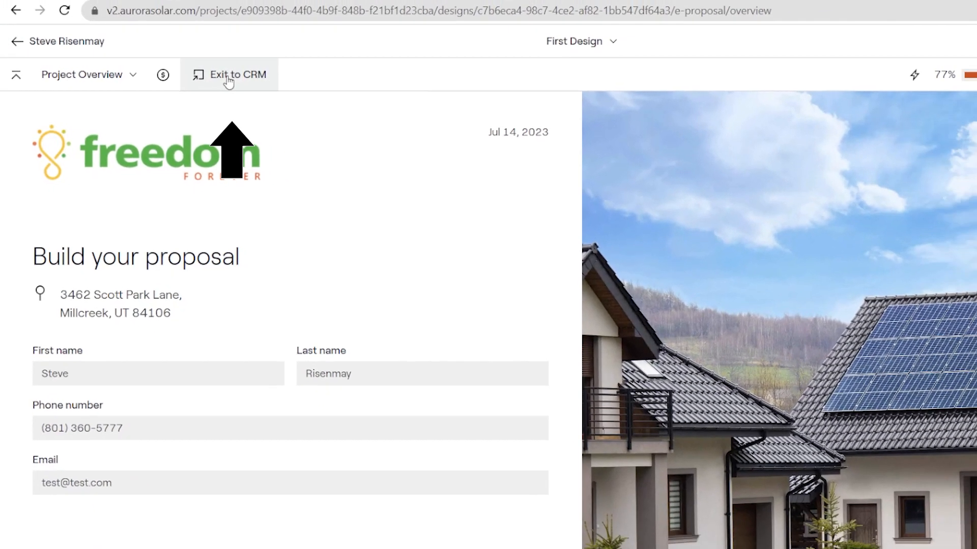
Step: Open the proposal's Financing page with the Mosaic loan and exit from there to the CRM
left_click(284, 72)
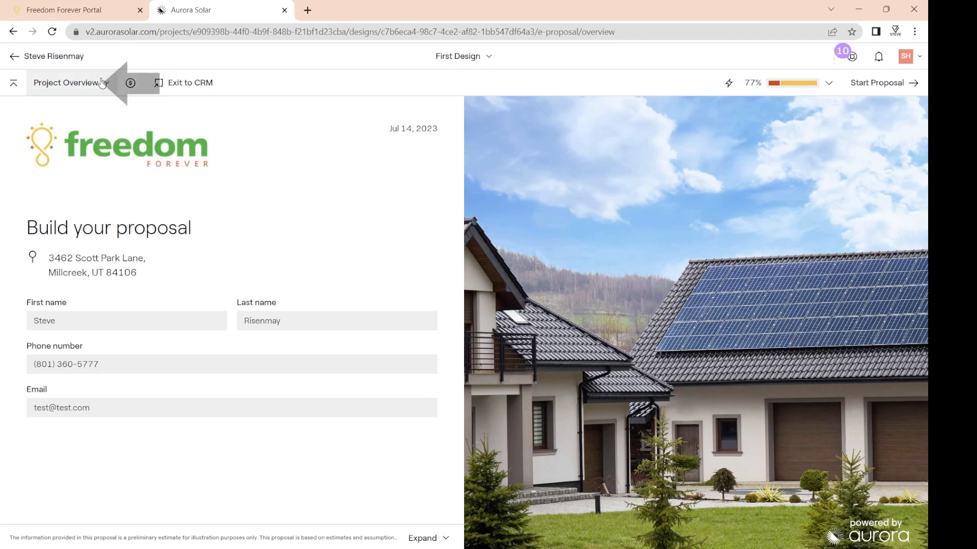
left_click(71, 83)
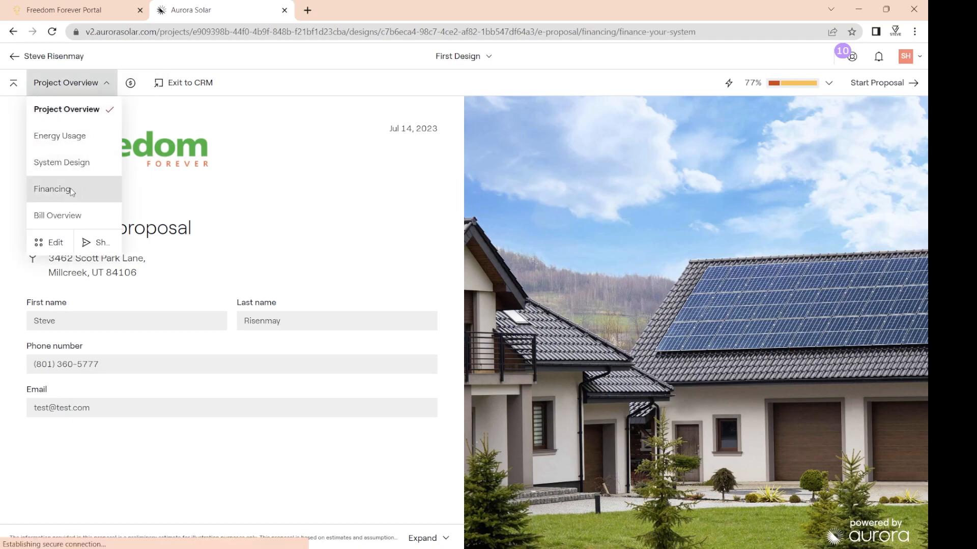
left_click(71, 192)
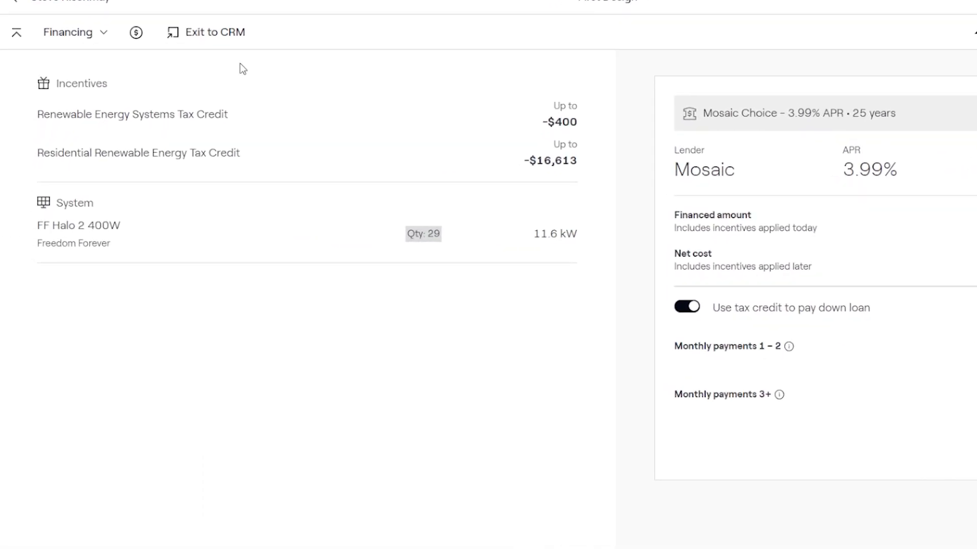
left_click(211, 32)
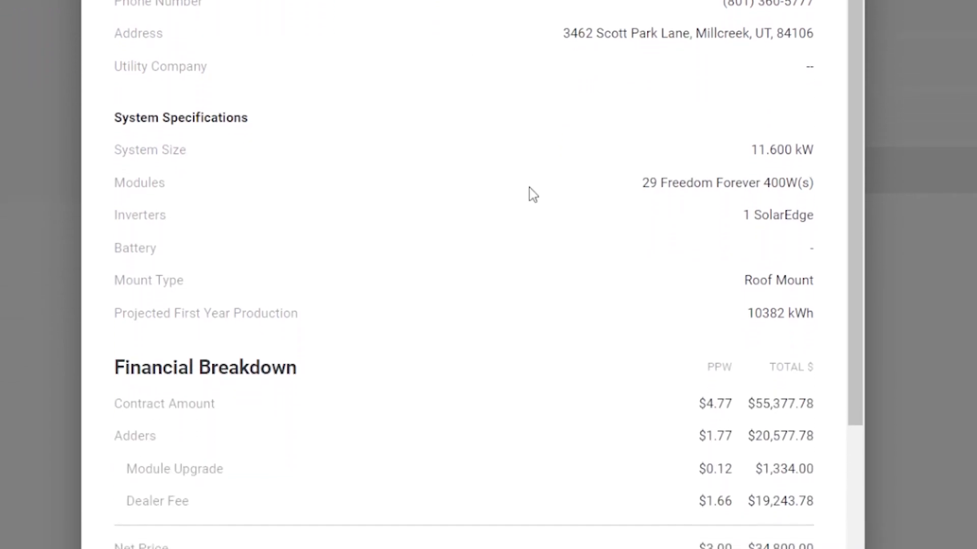
Step: Review the proposal details, open them for editing in Aurora, close that Aurora page, and confirm the details
scroll(533, 142, "down", 5)
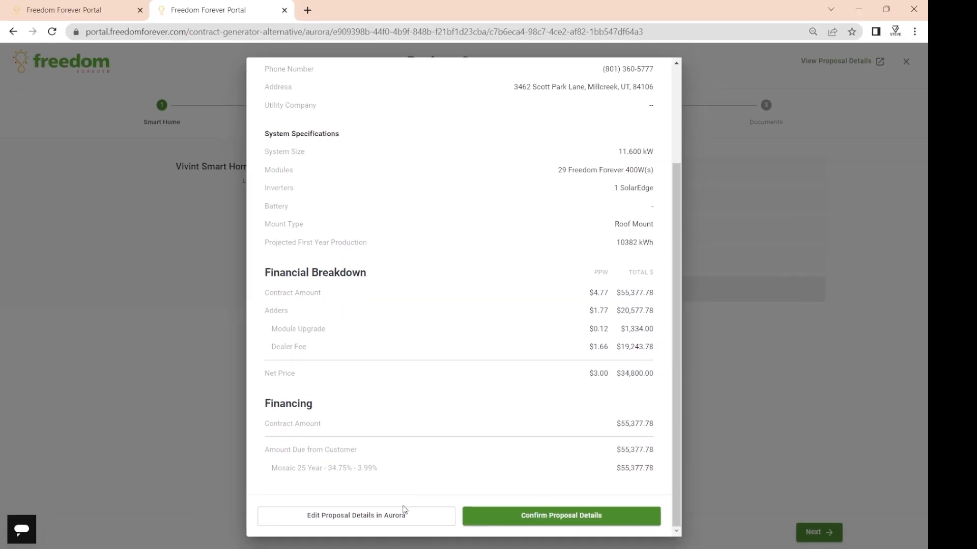
left_click(391, 516)
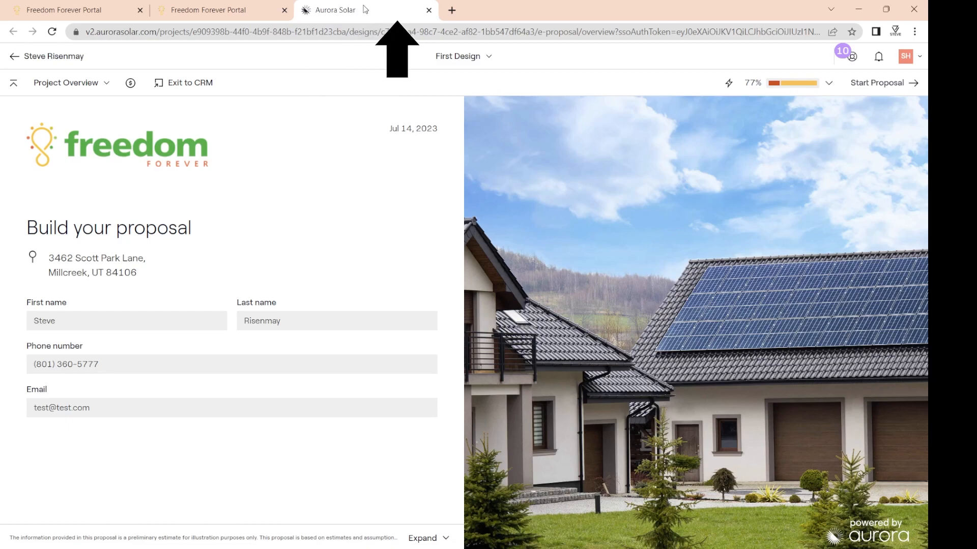
left_click(429, 10)
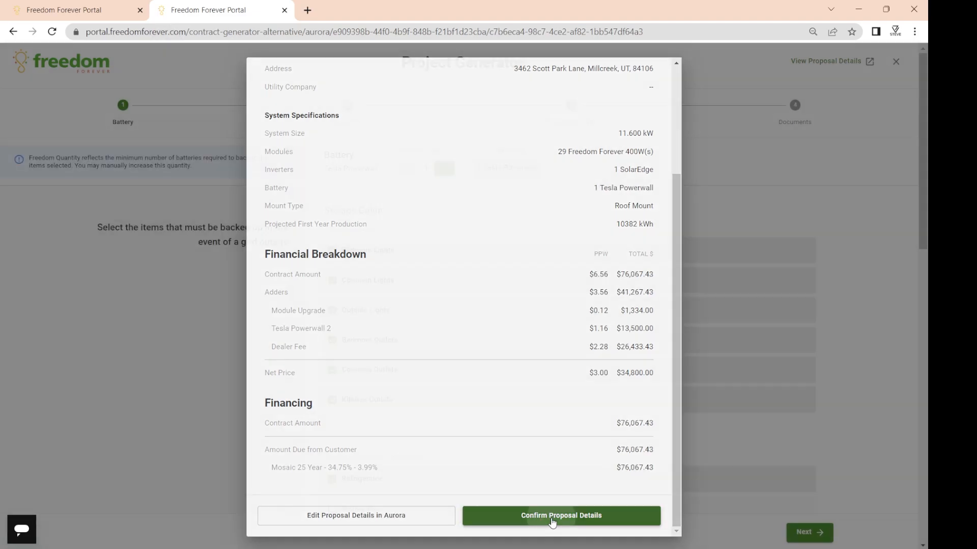
left_click(552, 521)
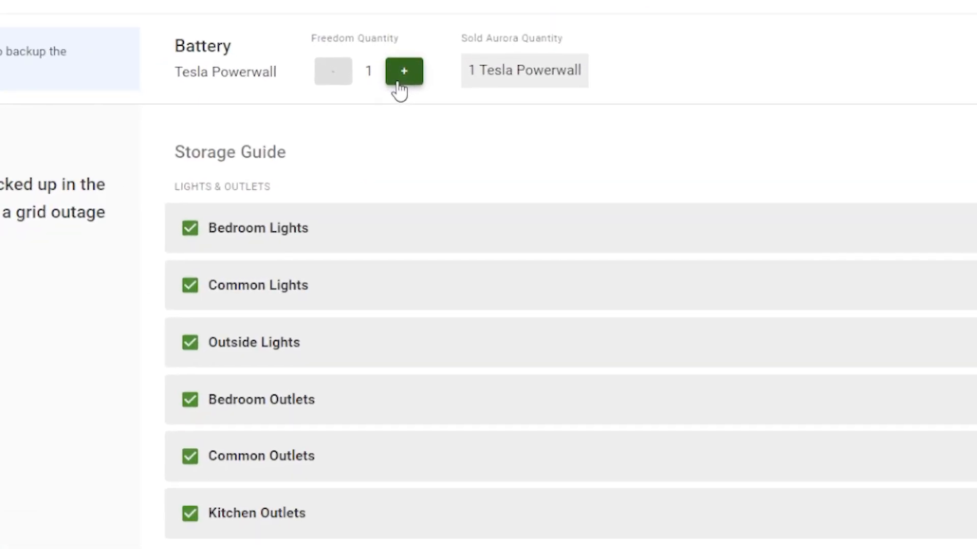
Step: Raise the Tesla Powerwall Freedom Quantity to 2 and try the resolutions for keeping two batteries and returning to Aurora
left_click(403, 71)
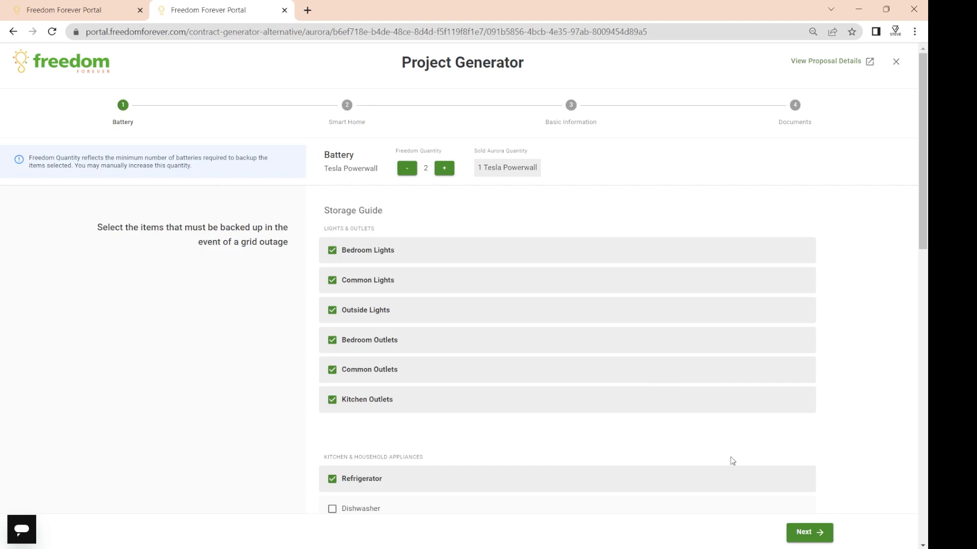
left_click(803, 532)
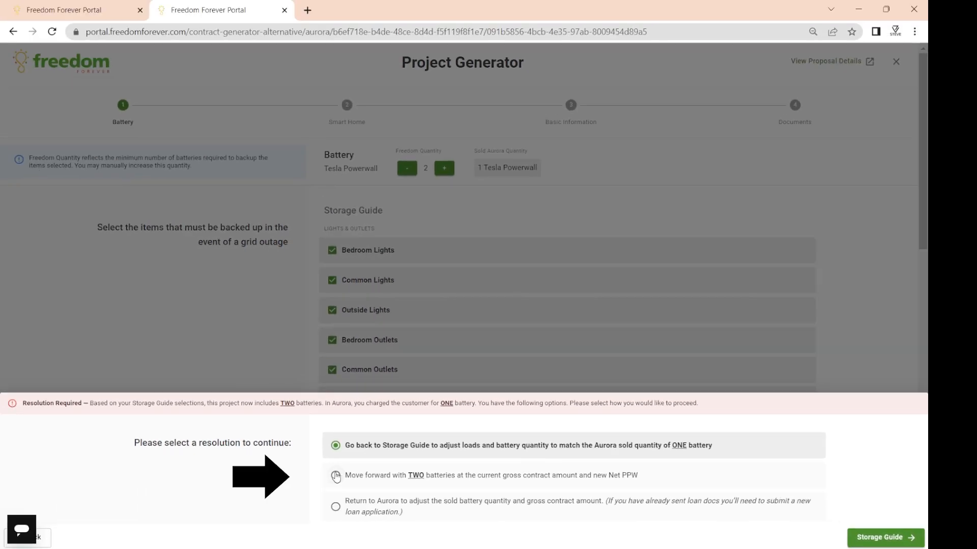
left_click(76, 411)
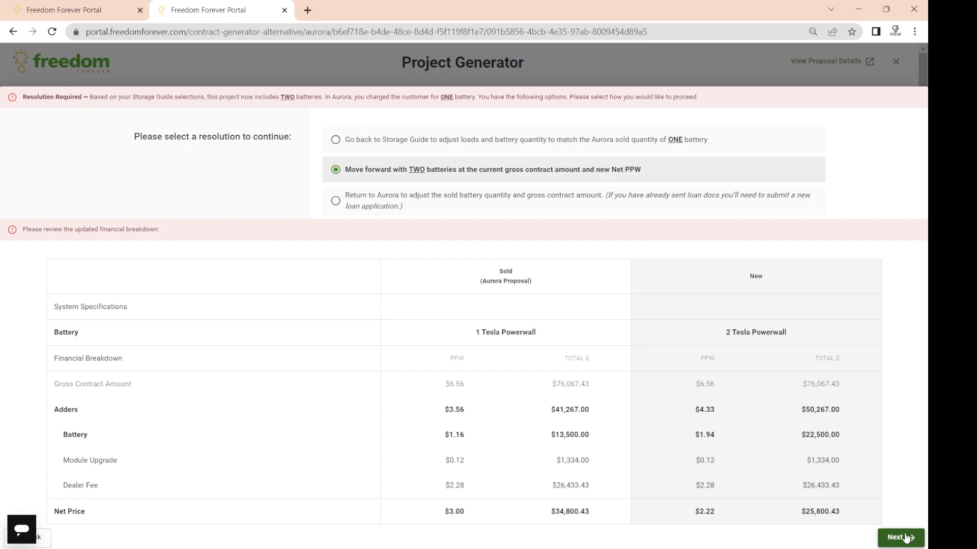
left_click(335, 202)
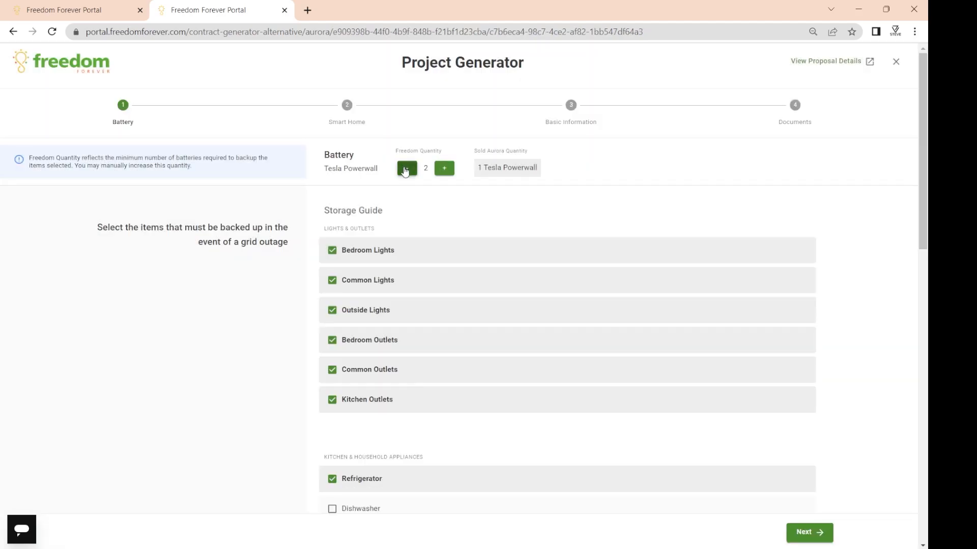
Step: Set the Tesla Powerwall Freedom Quantity to 1, confirm the battery information, and continue with the Smart Home Package declined
left_click(405, 170)
left_click(809, 532)
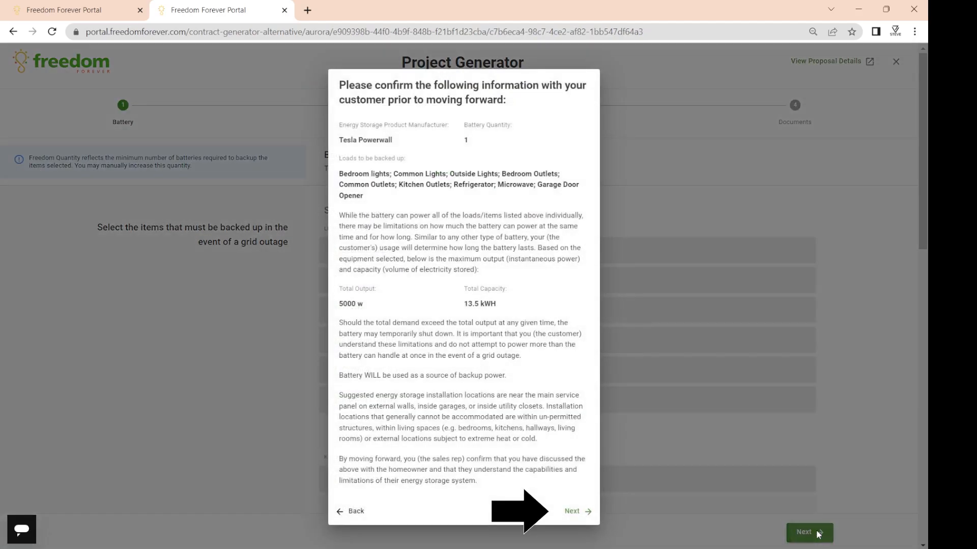
left_click(575, 511)
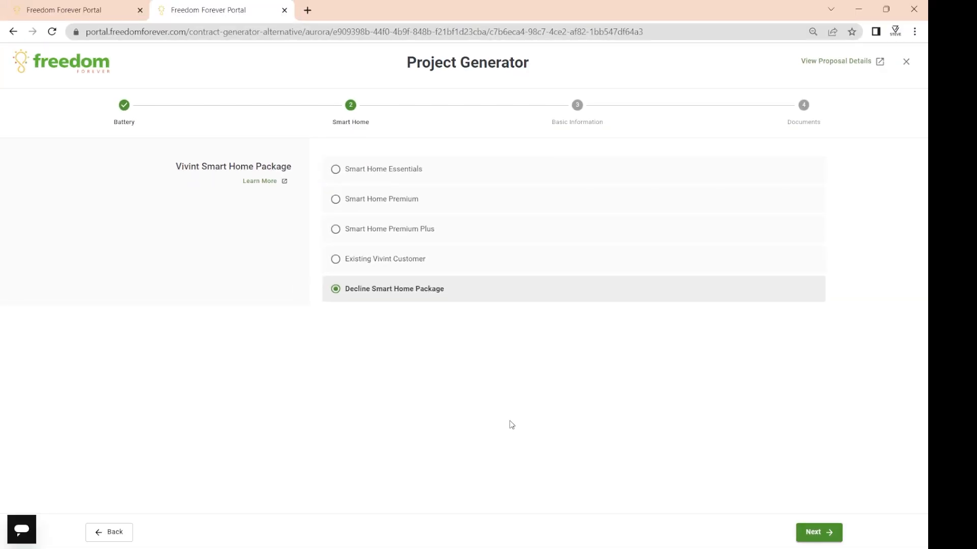
left_click(819, 533)
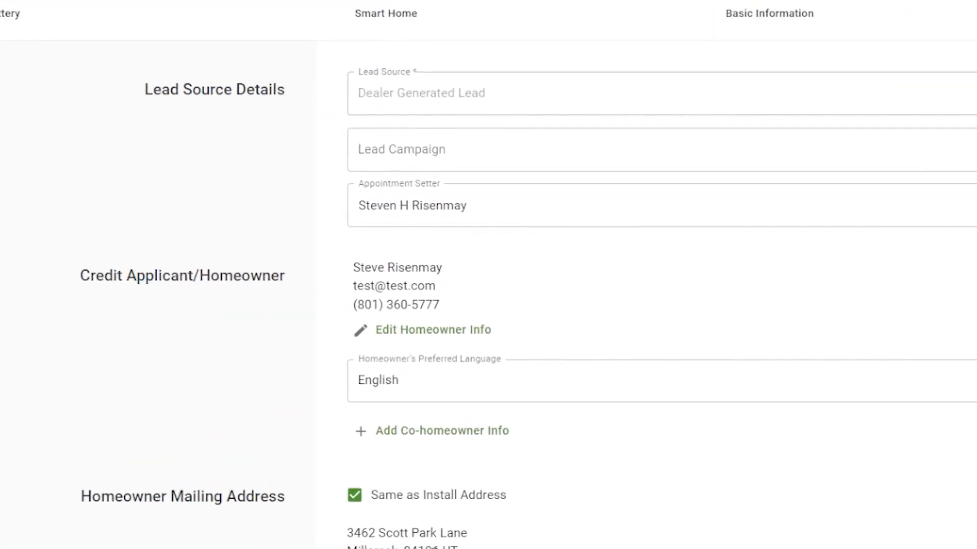
Step: Fill in the basic information: No for HOA, RMP - Rocky Mountain Power (UT) as utility company, and Matching the sold production as most important
scroll(411, 515, "down", 4)
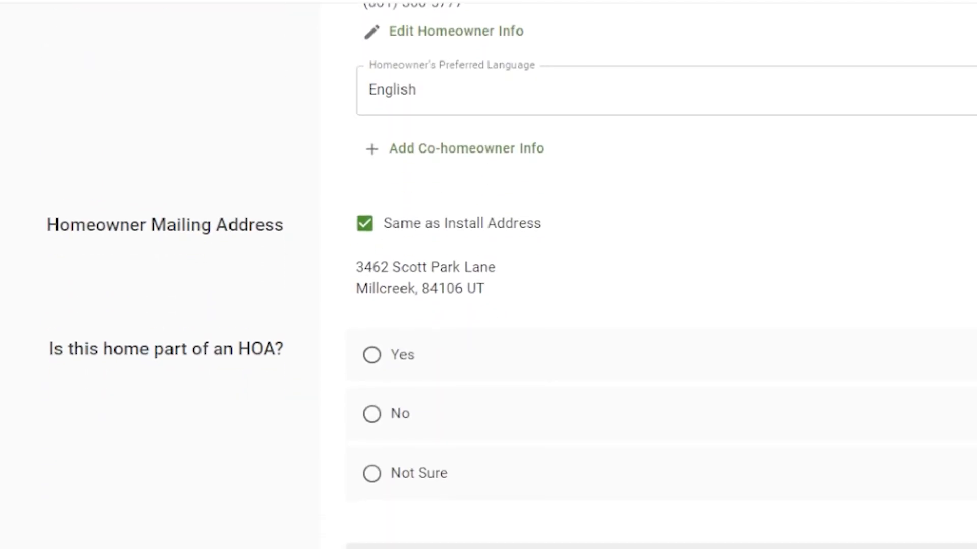
left_click(370, 413)
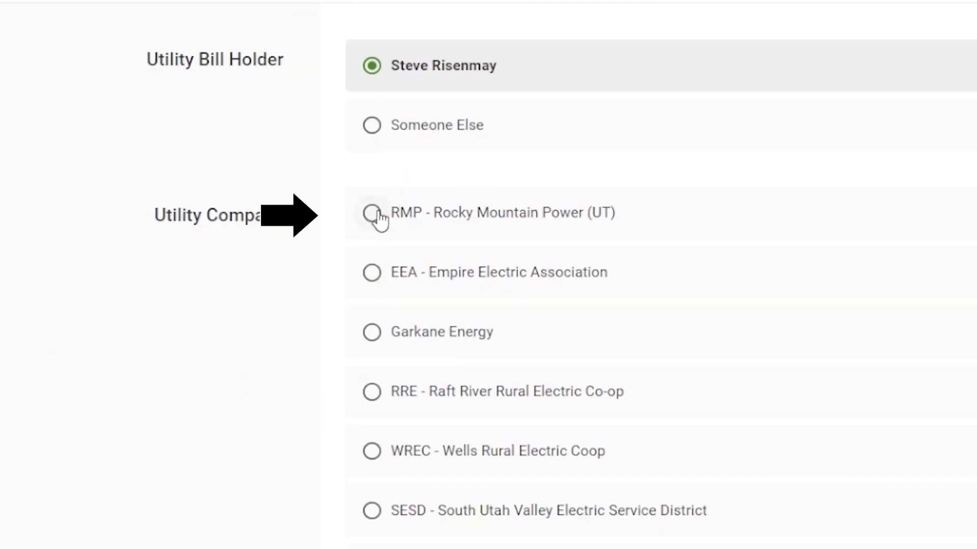
left_click(380, 216)
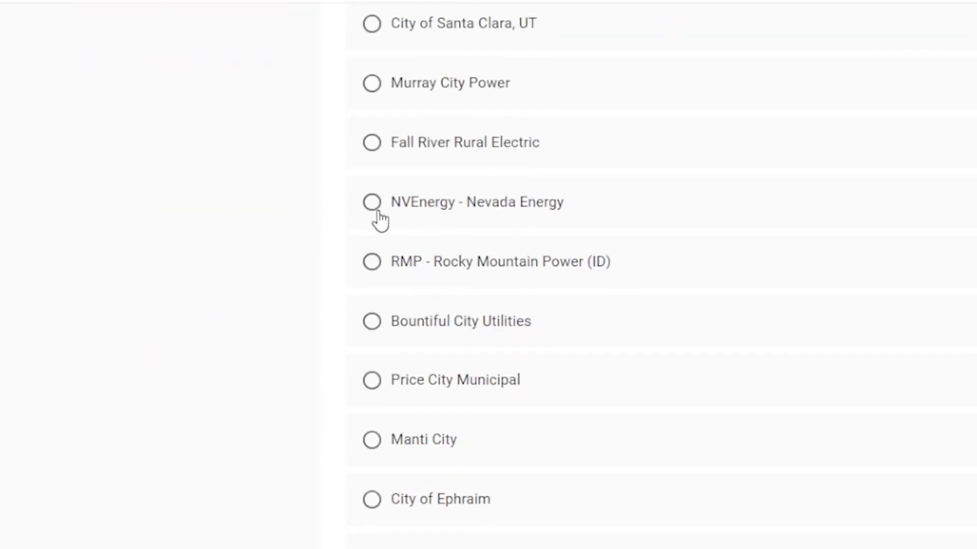
scroll(379, 218, "down", 5)
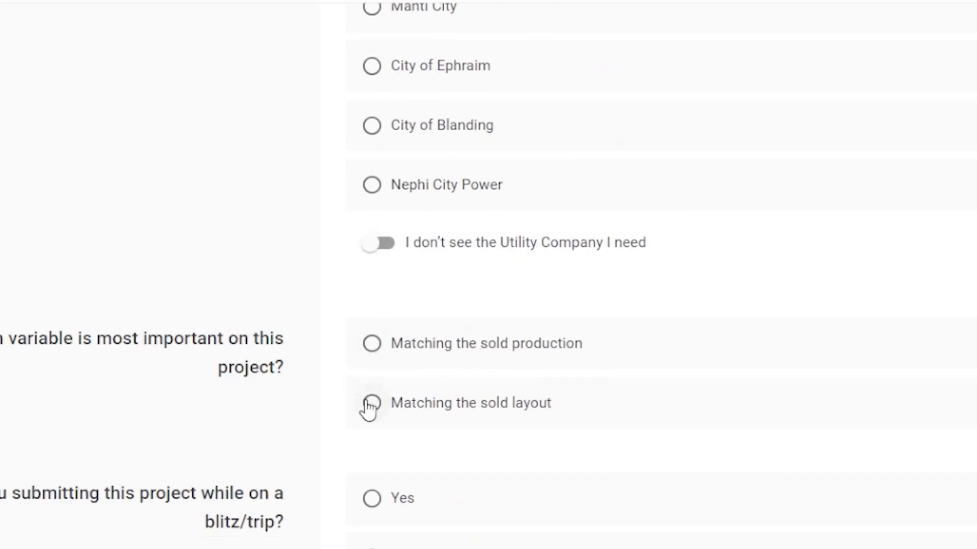
left_click(373, 350)
scroll(644, 367, "down", 3)
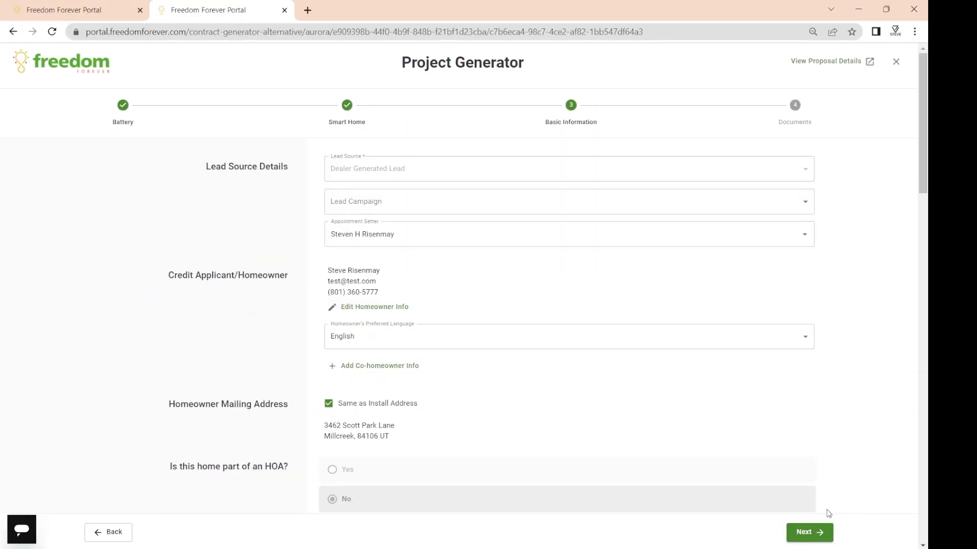
Step: Complete the basic information and send the project's mandatory Docusign documents, exiting the Project Generator
left_click(808, 532)
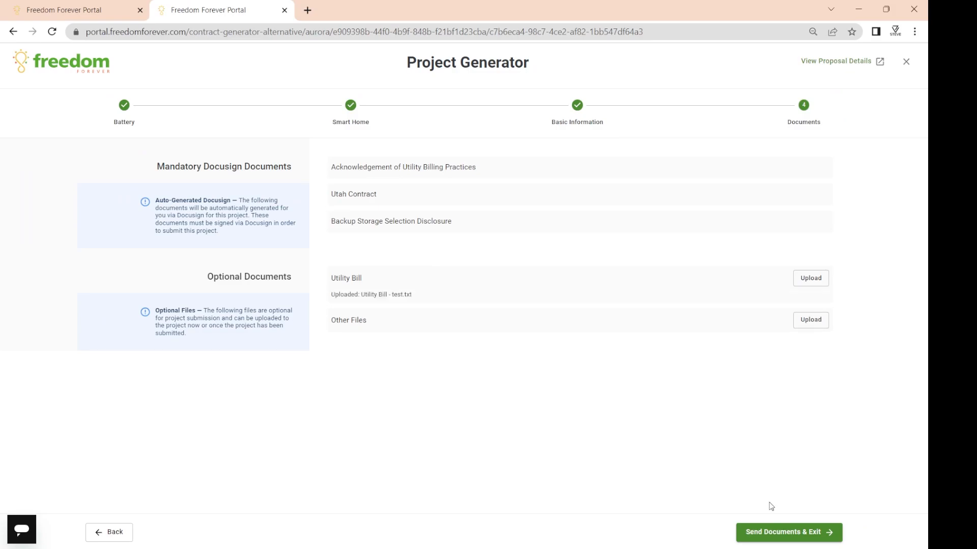
left_click(779, 532)
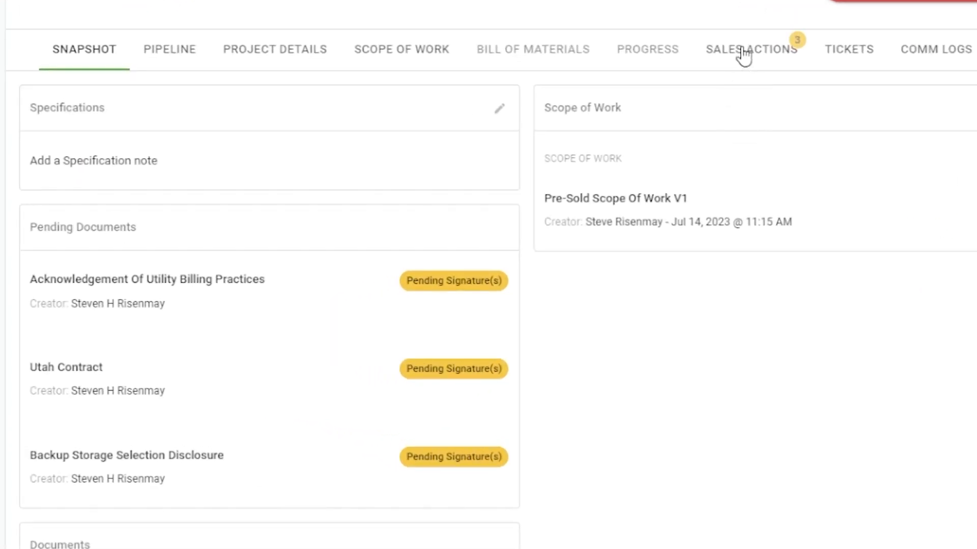
Step: Review the project's sales actions with their pending documents, and its scope of work down to the version history
left_click(744, 54)
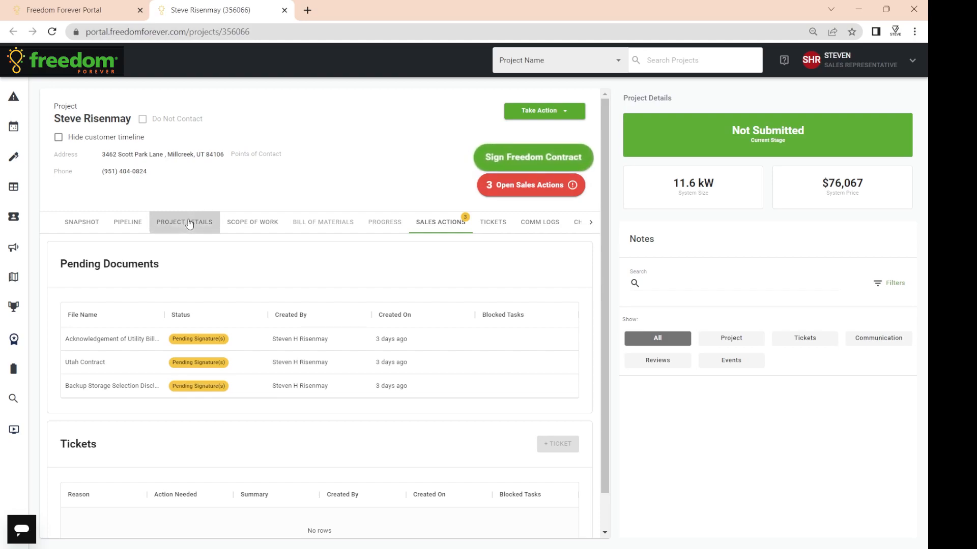
left_click(258, 224)
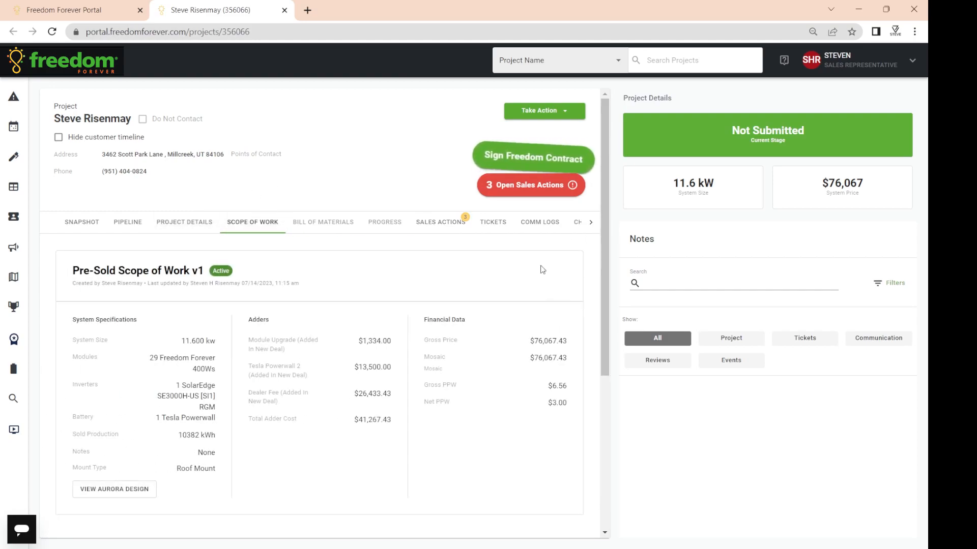
scroll(540, 270, "down", 5)
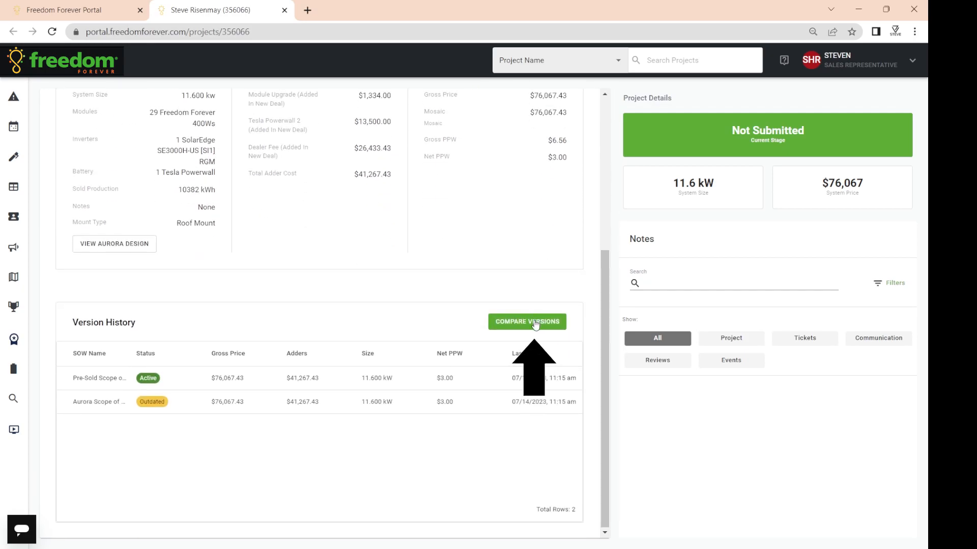
Step: Compare the Aurora Scope of Work with Pre-Sold Scope of Work v1, examining system specifications and financial breakdown, and close the comparison
left_click(528, 320)
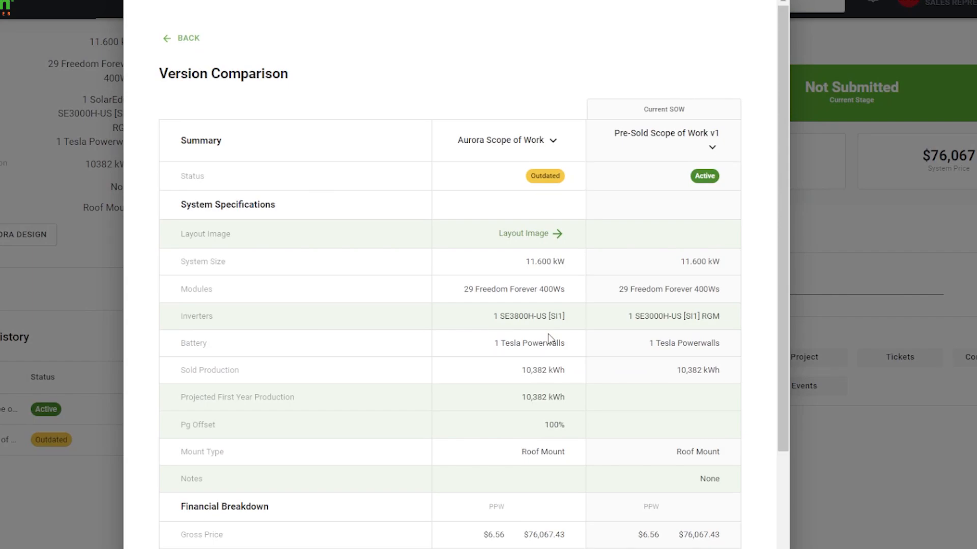
scroll(461, 356, "down", 3)
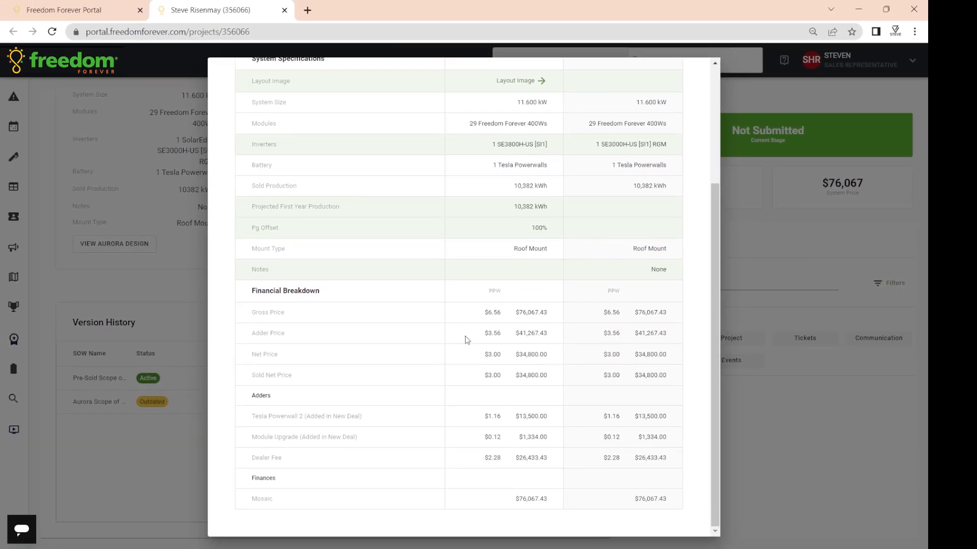
scroll(467, 340, "up", 5)
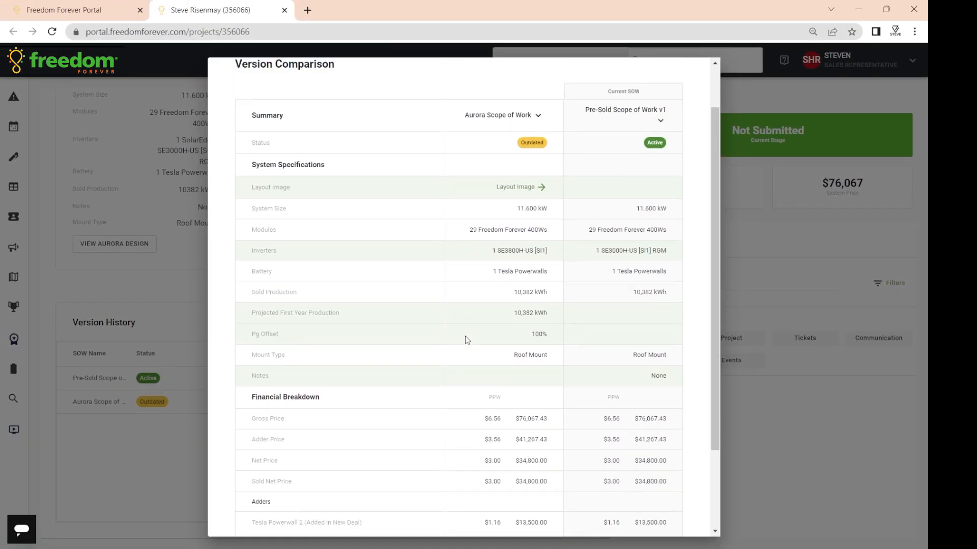
left_click(145, 147)
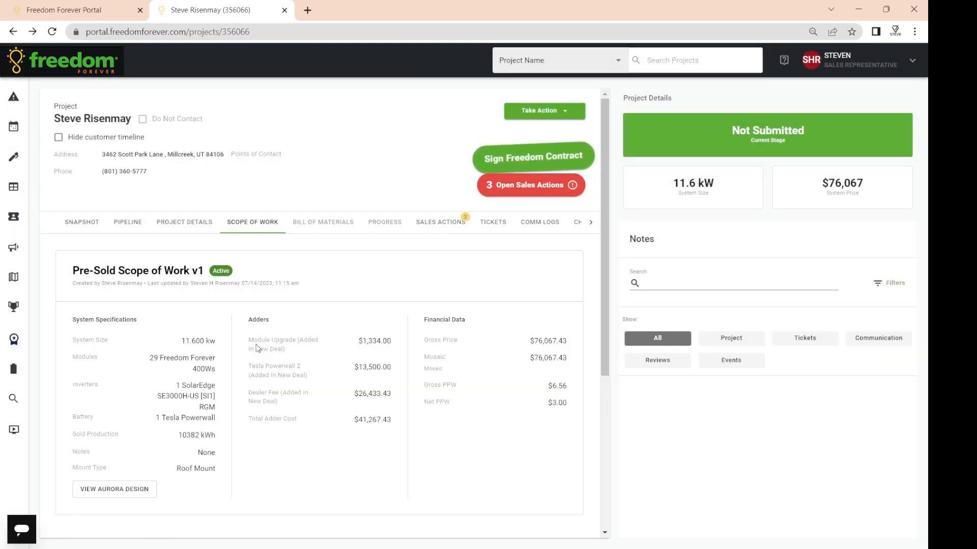